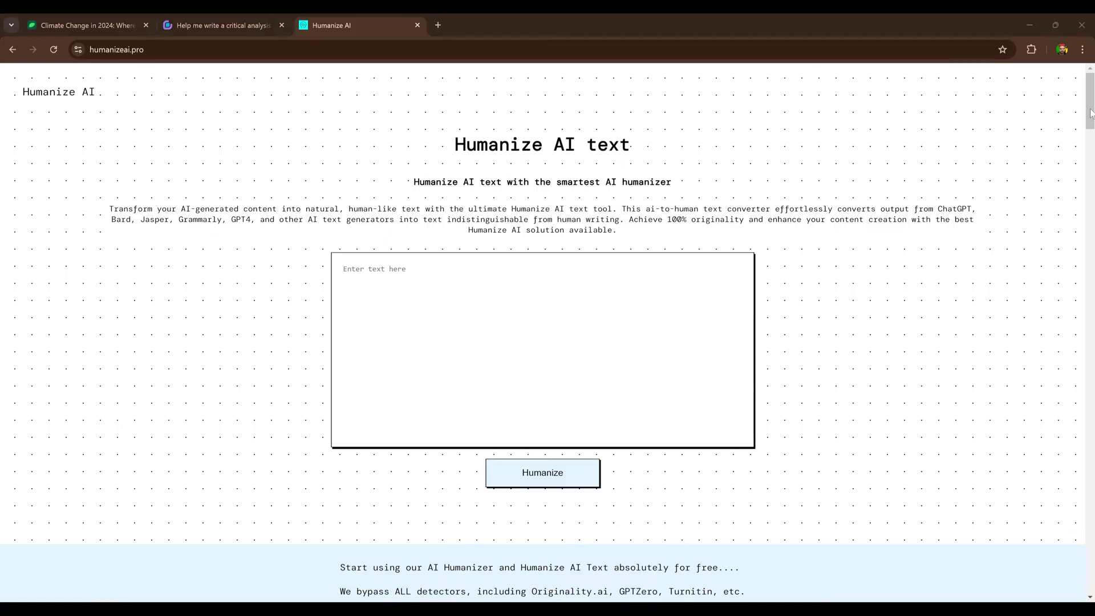
Scroll the BoodleBox page while drafting the greeting 'Hey everyone! Are you ready for the as…'
drag(1087, 114, 1087, 199)
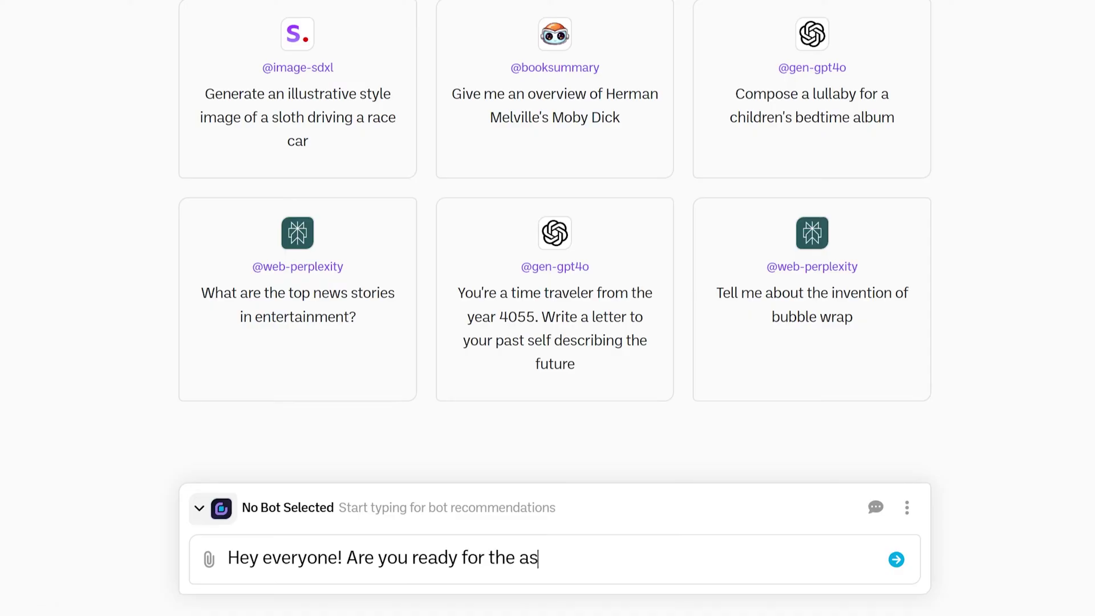
Send the 'Hey everyone! Are you ready…' greeting to the group chat
key(Return)
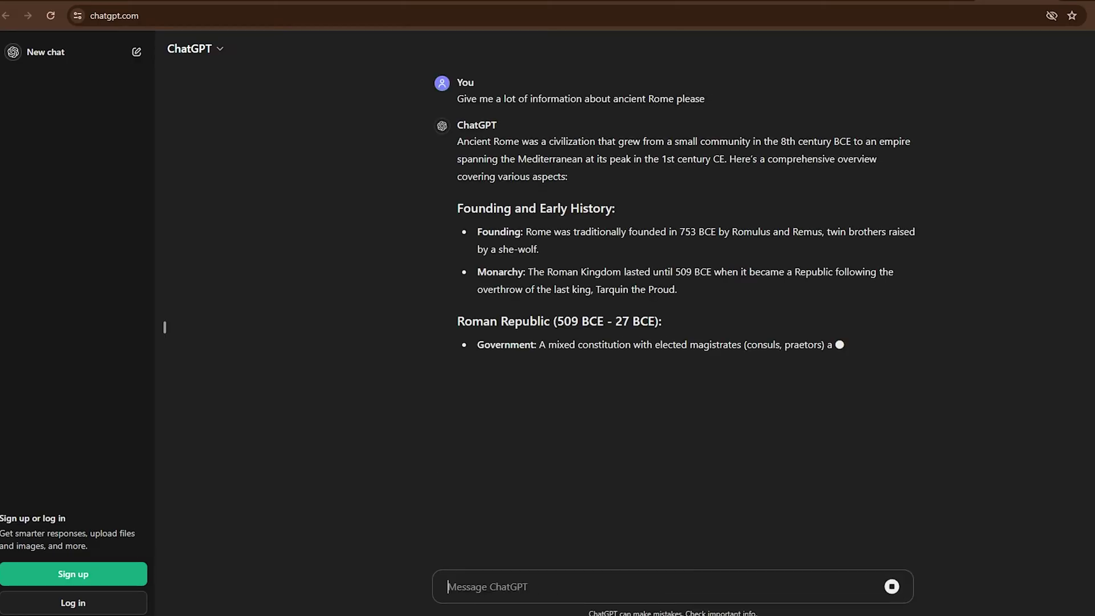
Send the follow-up message 'Now about Ancient Greece'
text(Now about Ancient Greece)
key(Return)
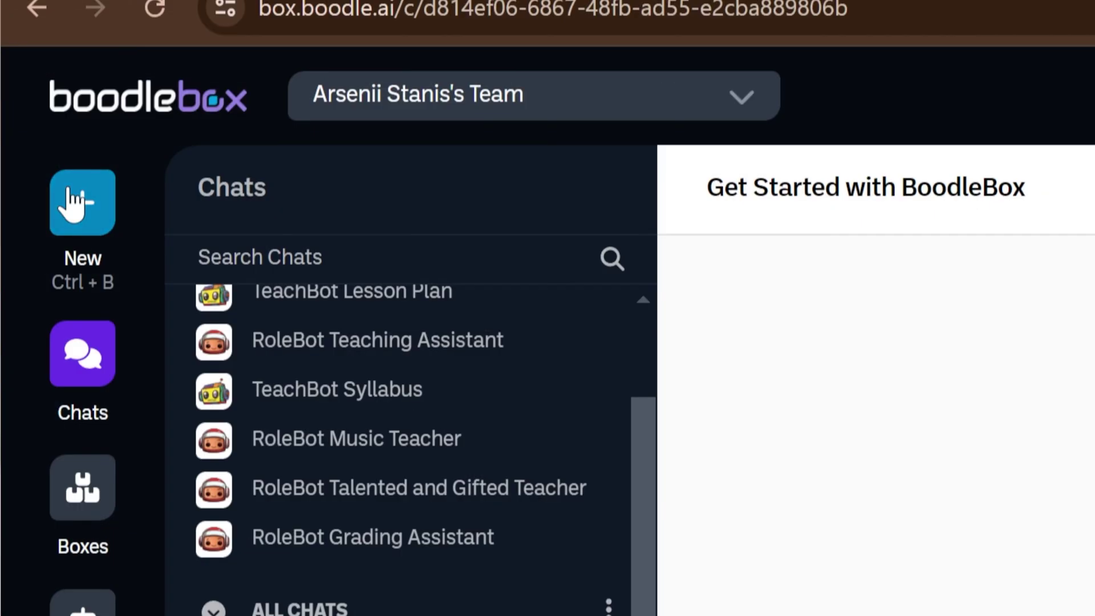
Start a new chat with the RoleBot Essay Writing Tutor and send the essay-help request
click(80, 203)
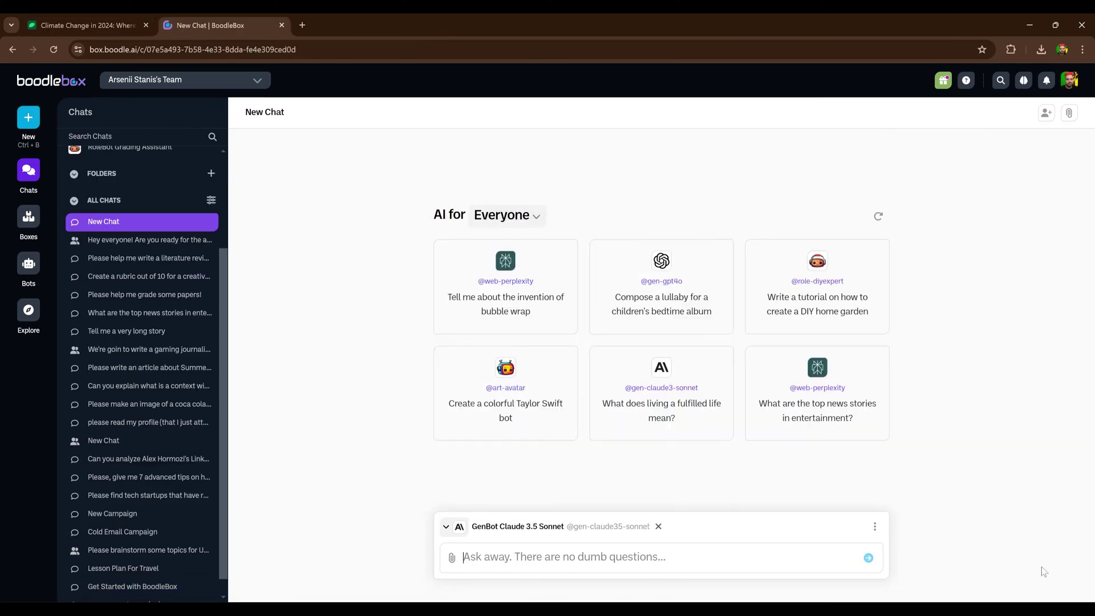
text(say)
click(678, 276)
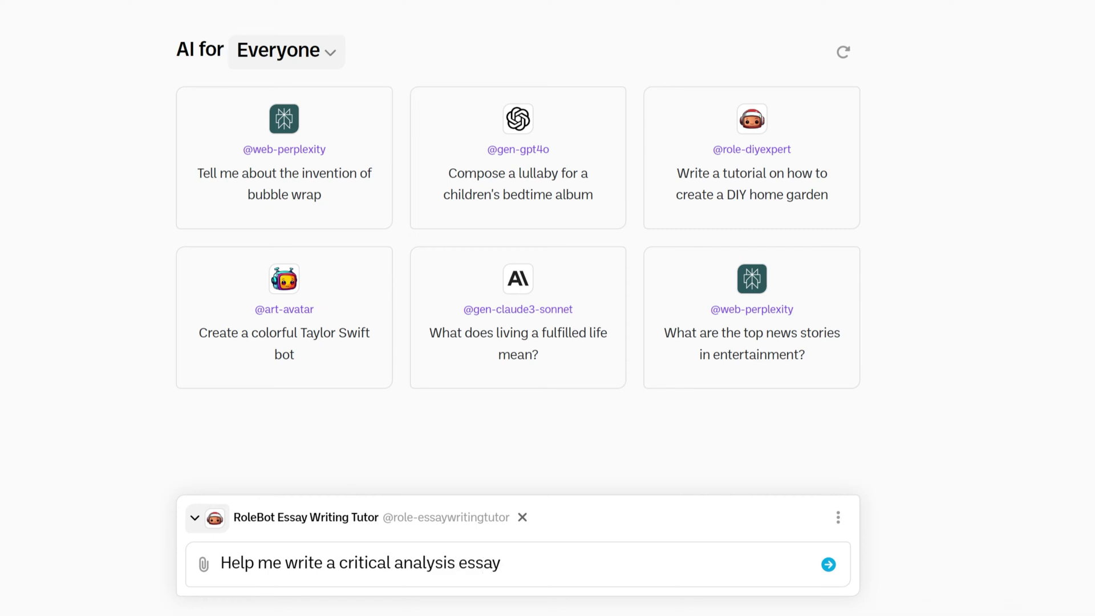
key(Return)
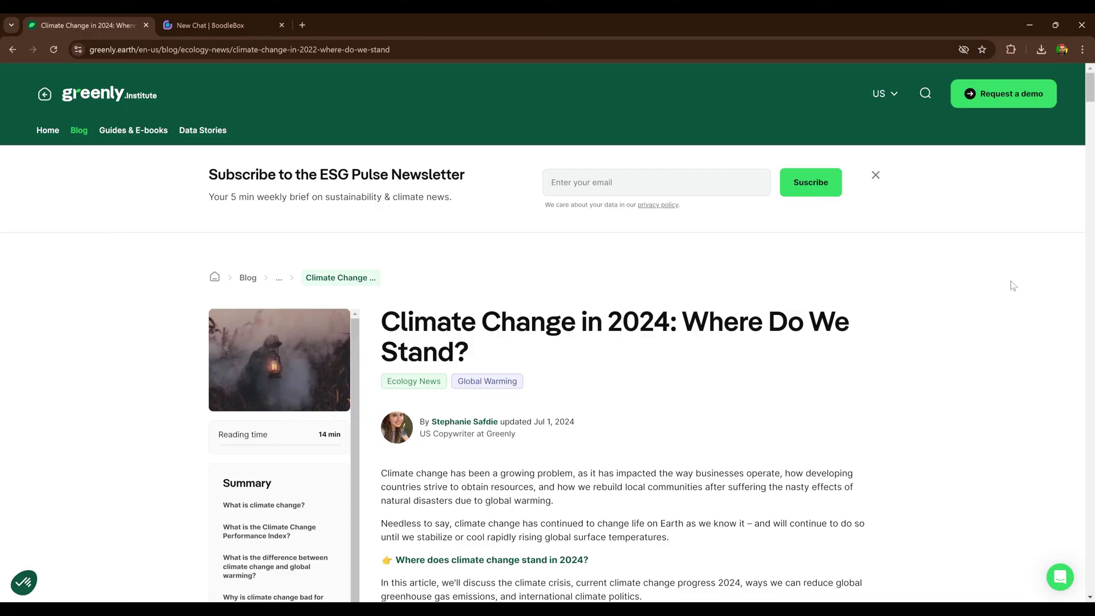
Bring up print settings for the Greenly 'Climate Change in 2024' article to save it as PDF
scroll(1014, 285, down, 8)
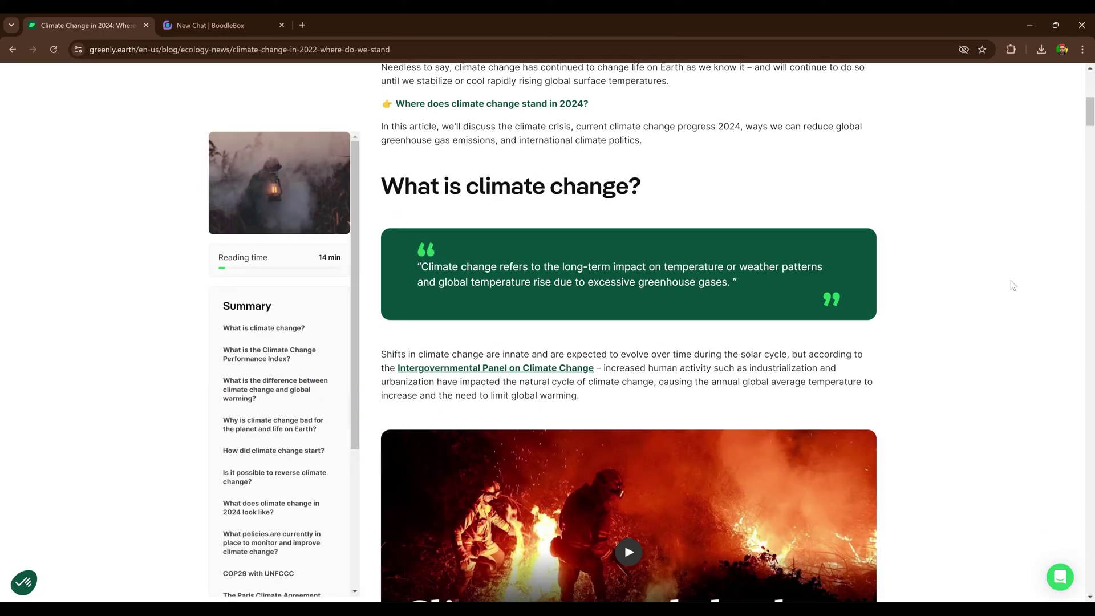
key(ctrl+p)
drag(698, 82, 701, 125)
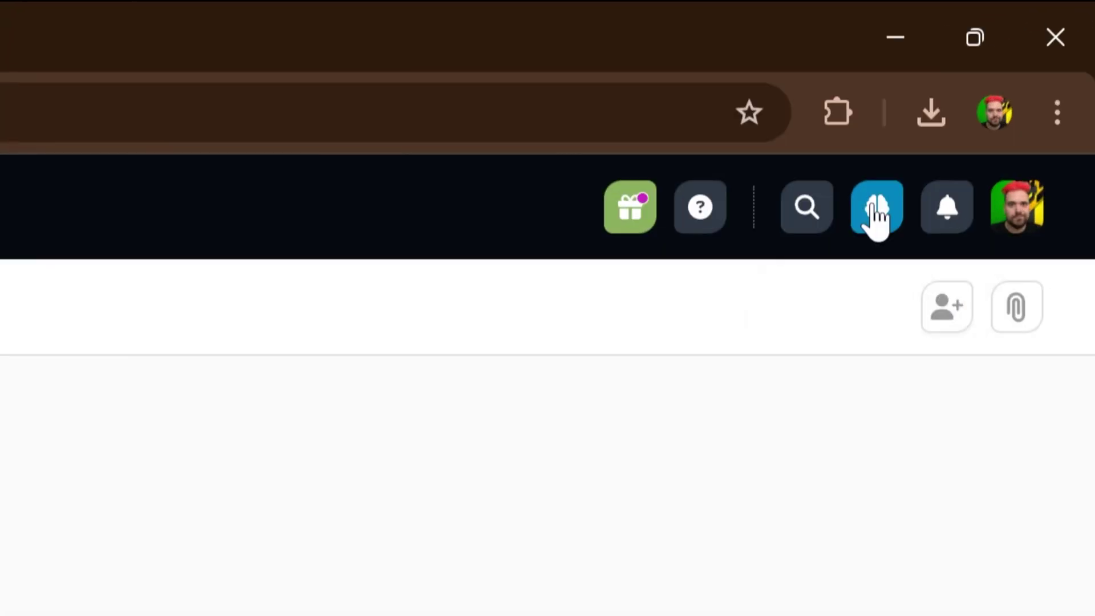
Upload 'Climate Change in 2024_ Where Do We Stand_.pdf' to the Knowledge Bank and attach it
click(1014, 80)
click(114, 159)
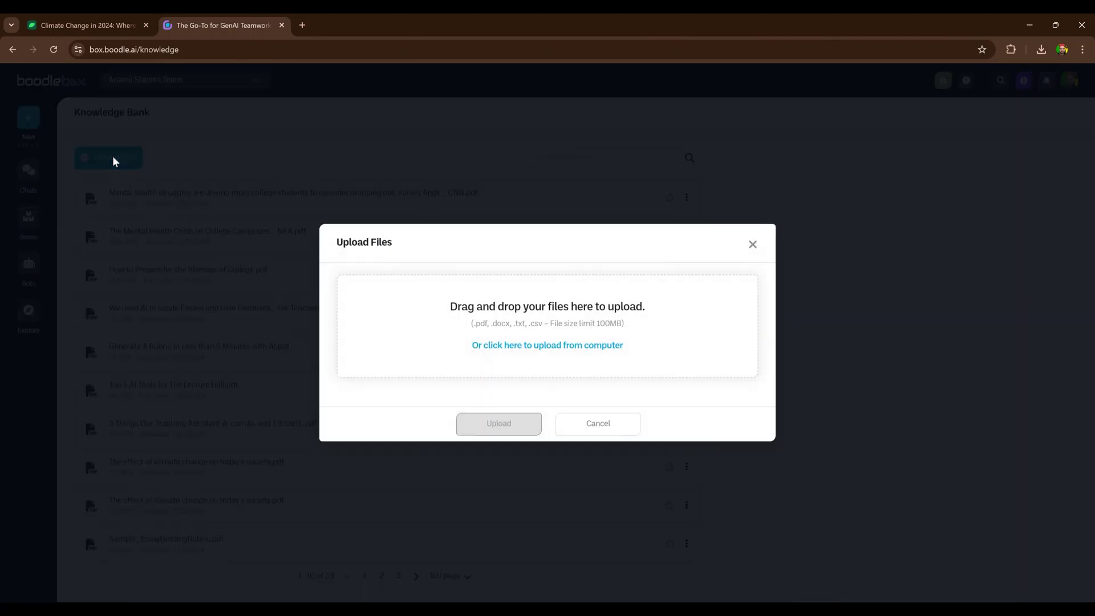
click(558, 343)
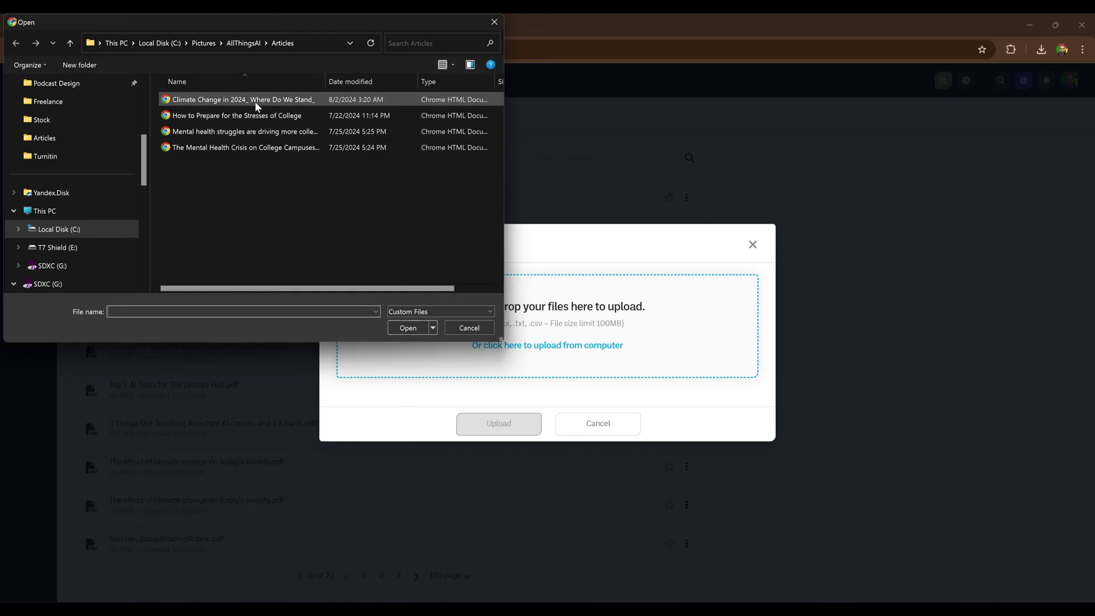
click(408, 328)
click(499, 429)
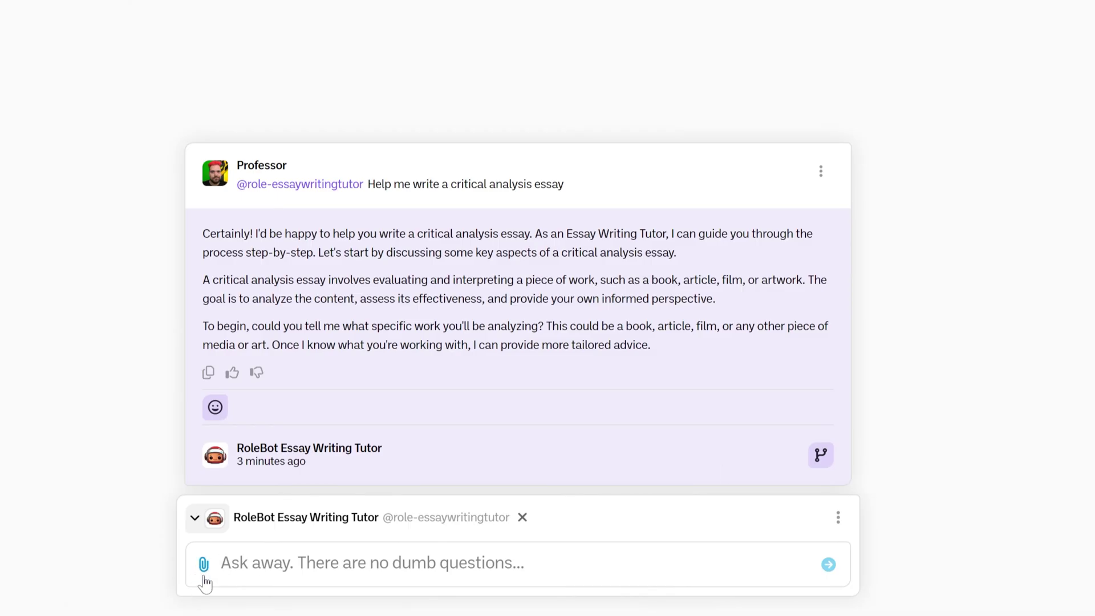
click(204, 568)
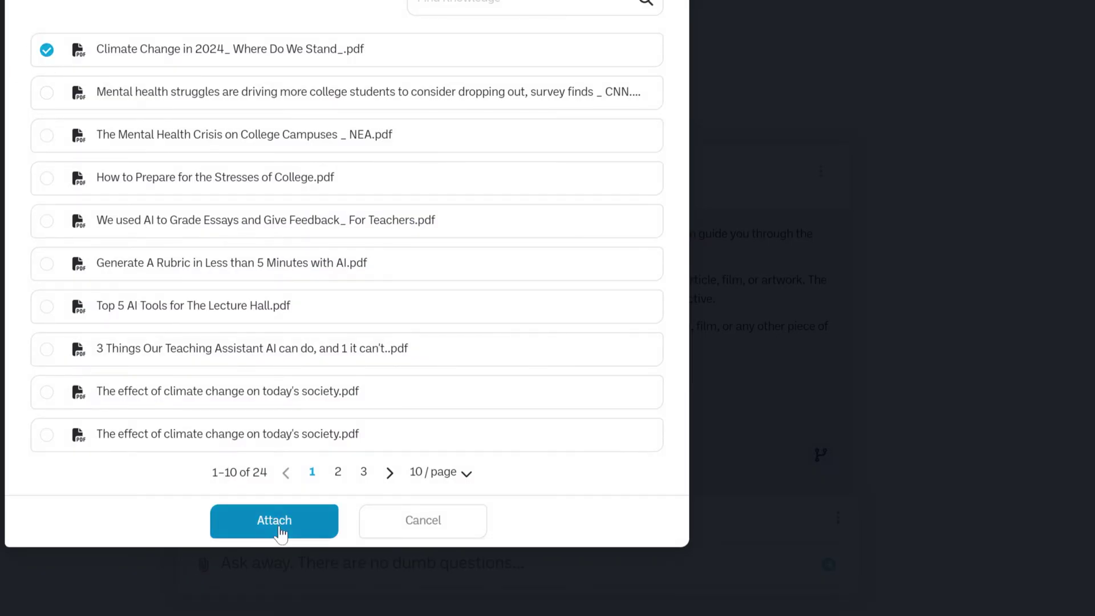
click(280, 526)
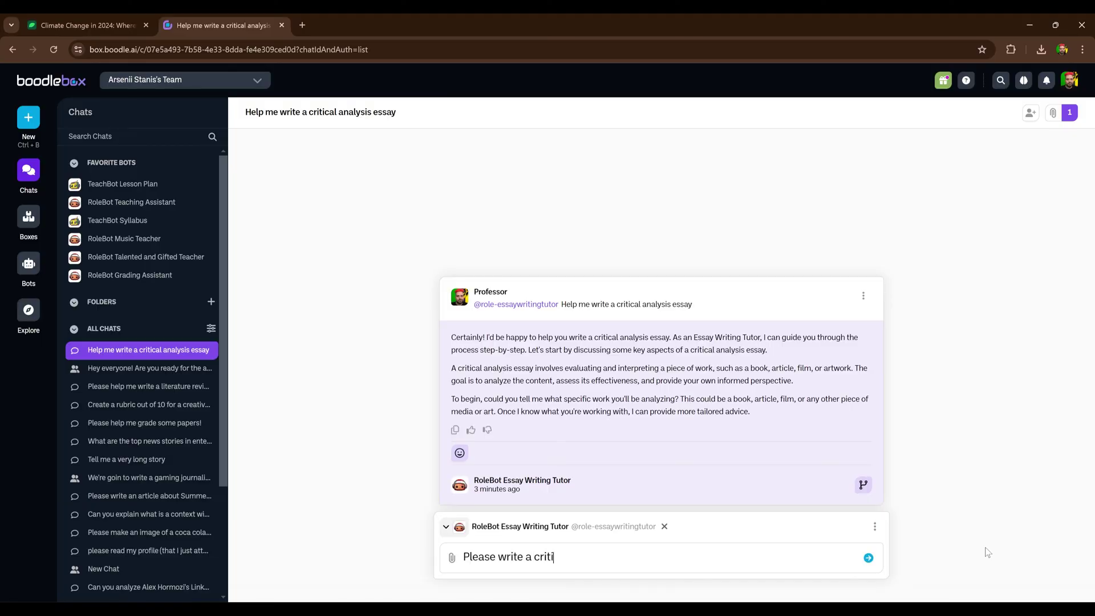
Ask the tutor for a critical analysis essay on the attached climate change 2024 article
text(cal analysis essay about t)
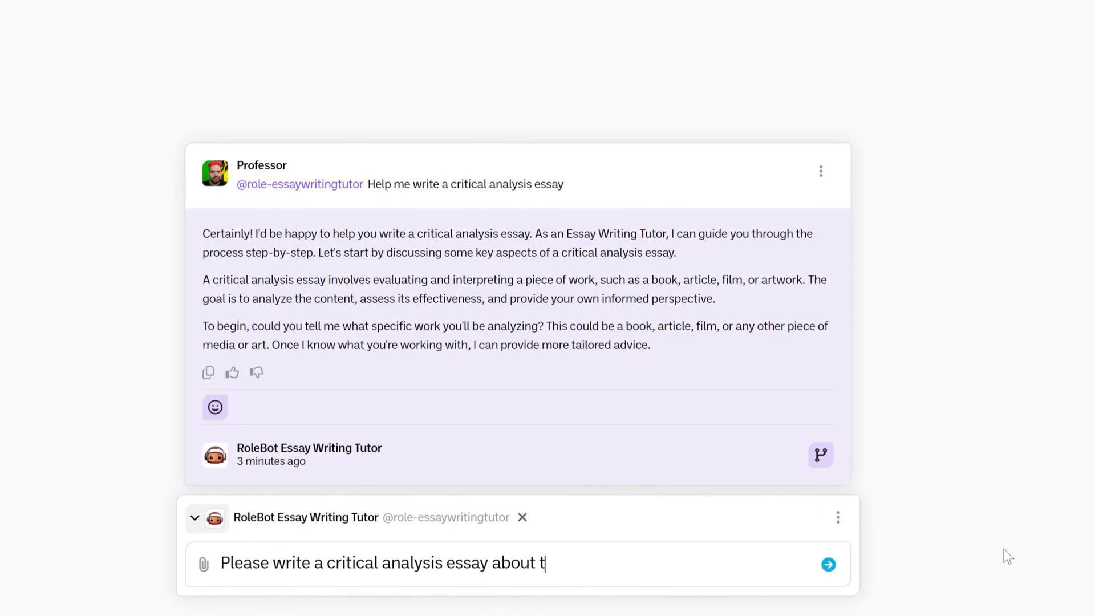
text(he article on climate change 2024 that I've just attached to the chat)
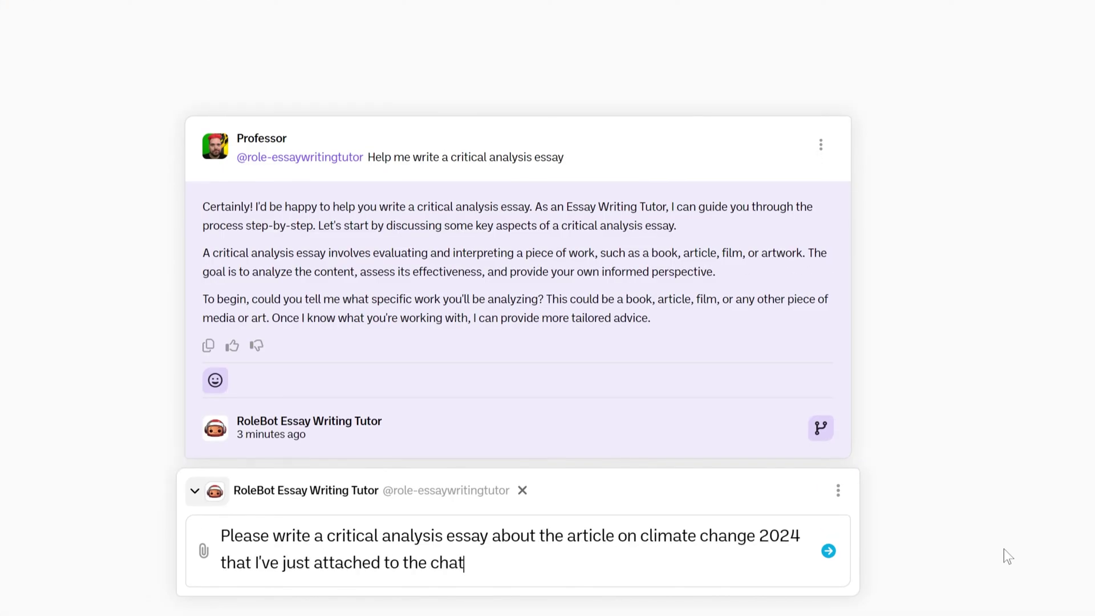
key(Return)
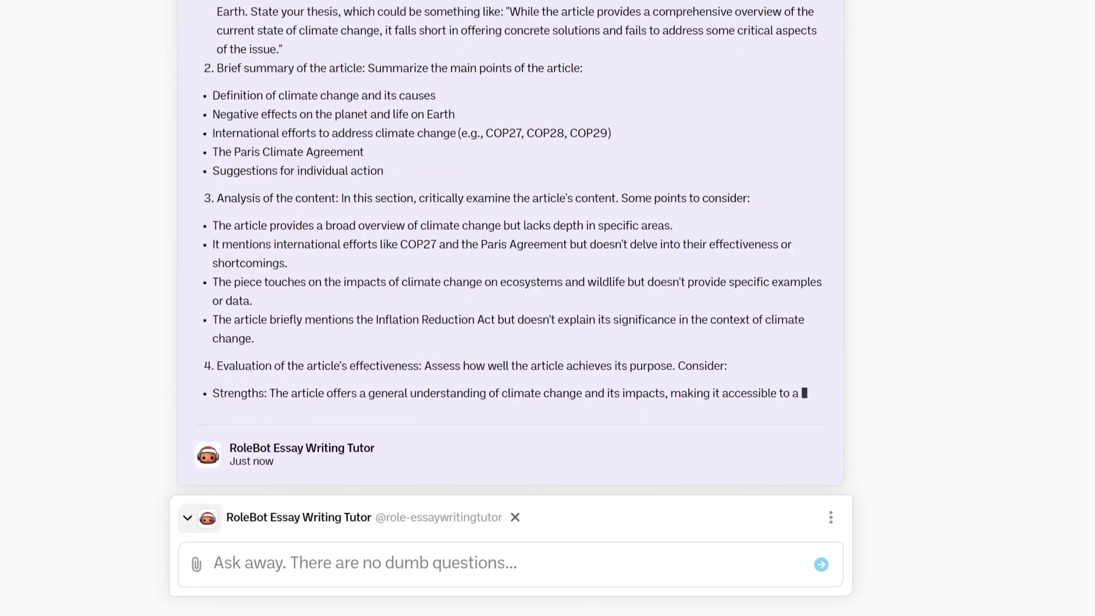
scroll(510, 256, up, 5)
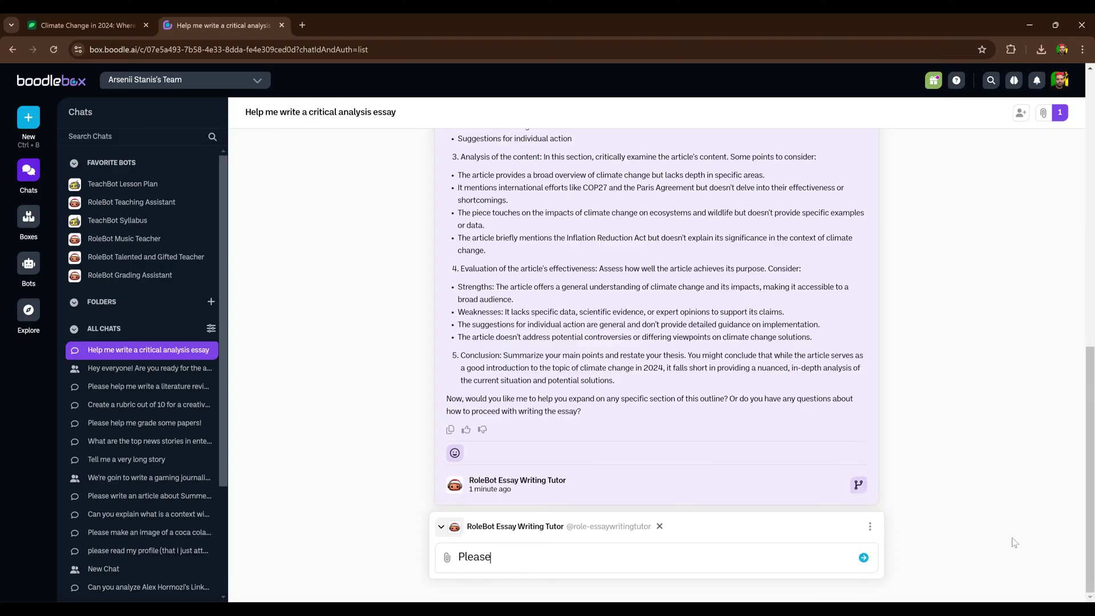
Ask the tutor to rewrite the essay using simple human language
text(use simple hu)
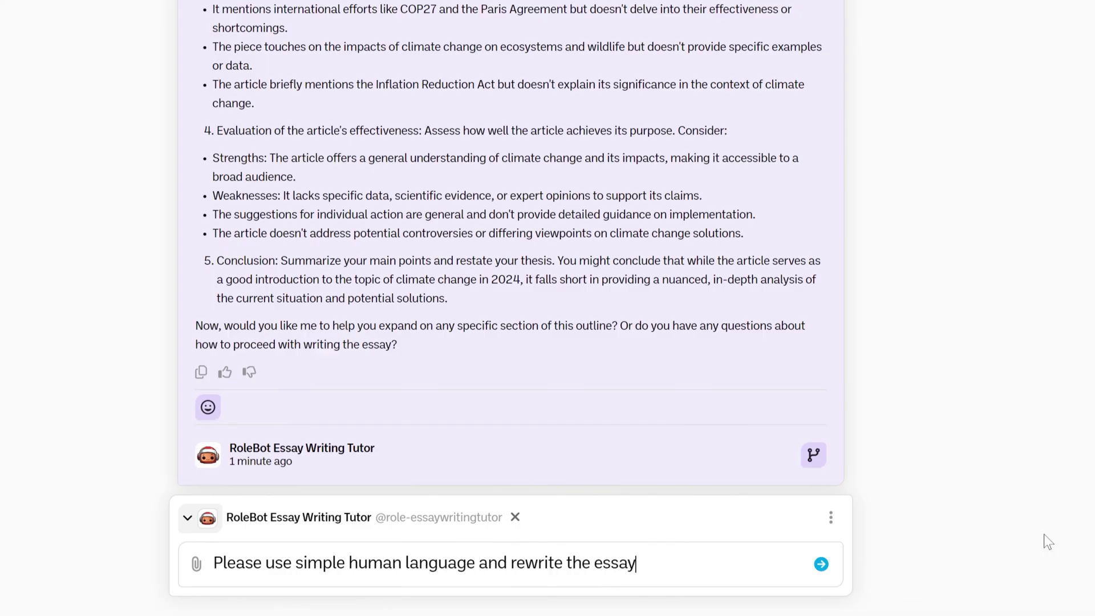
text(man language and rewrite the essay)
key(Return)
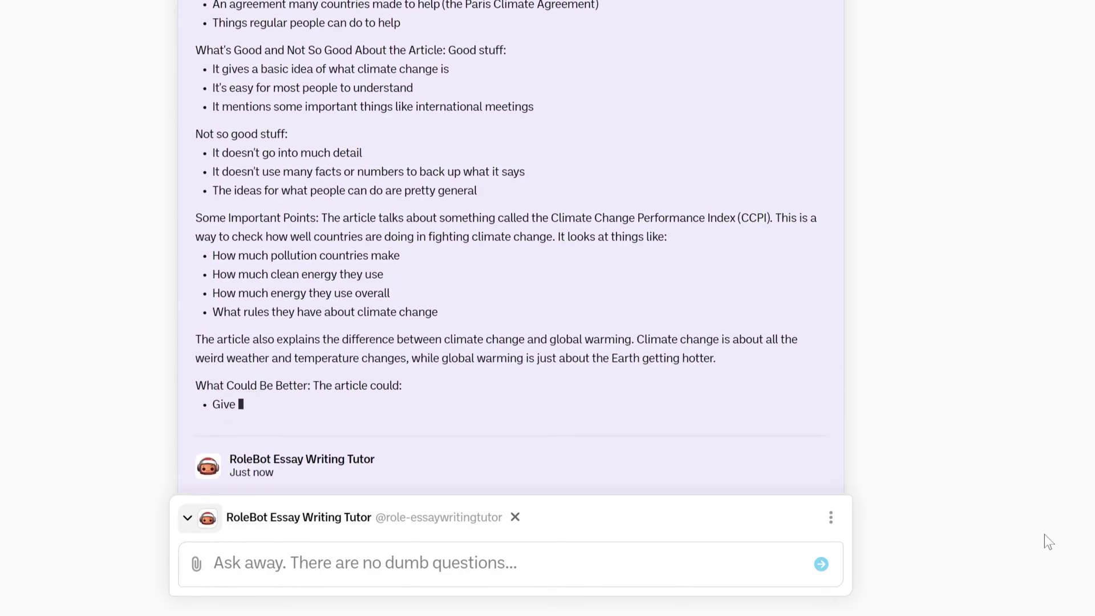
scroll(1044, 534, up, 7)
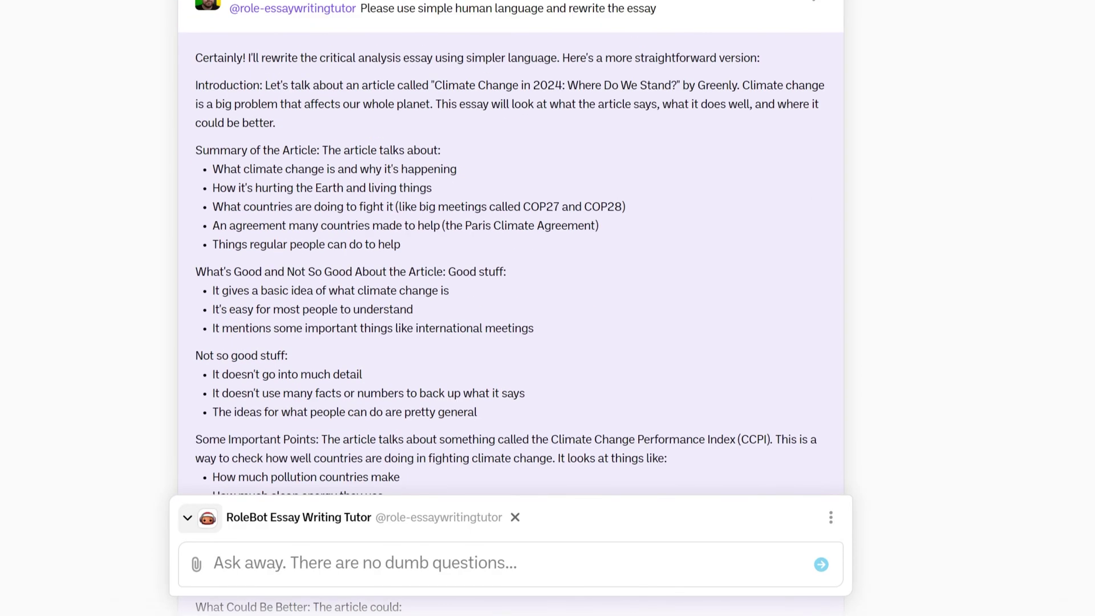
scroll(511, 245, down, 4)
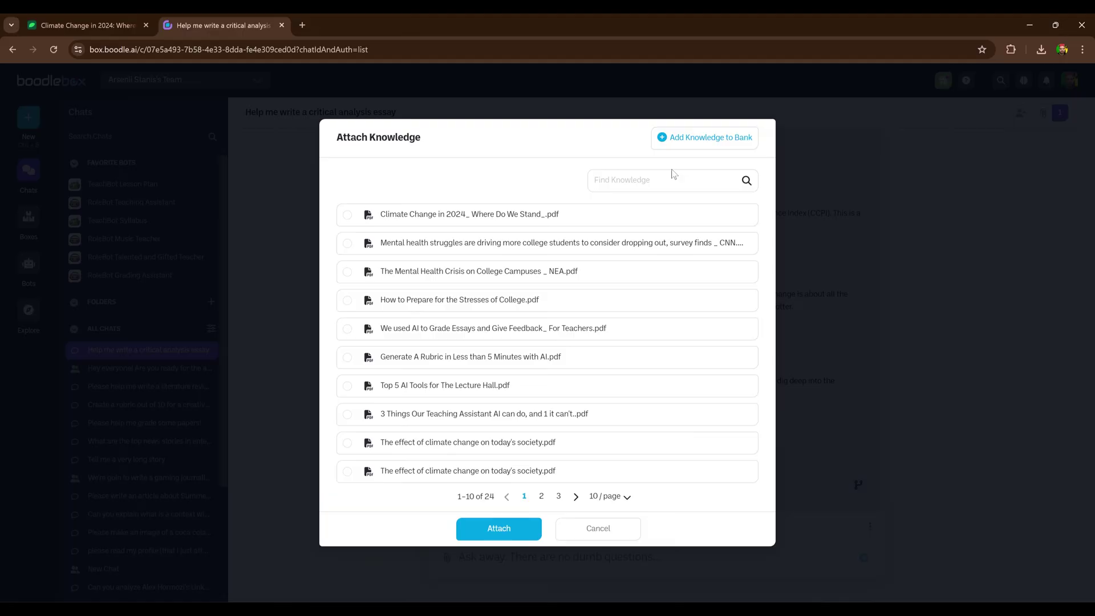
Upload essay1, essay2 and essay3 to the Knowledge Bank for attaching to the chat
click(734, 142)
click(543, 312)
click(182, 99)
shift+click(211, 137)
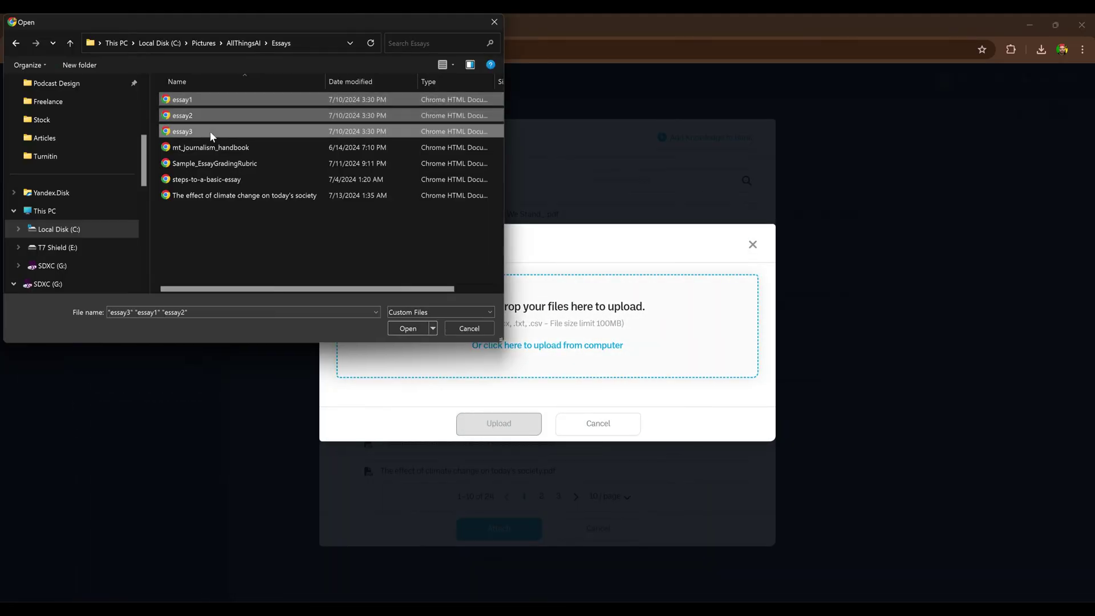
click(394, 331)
click(514, 462)
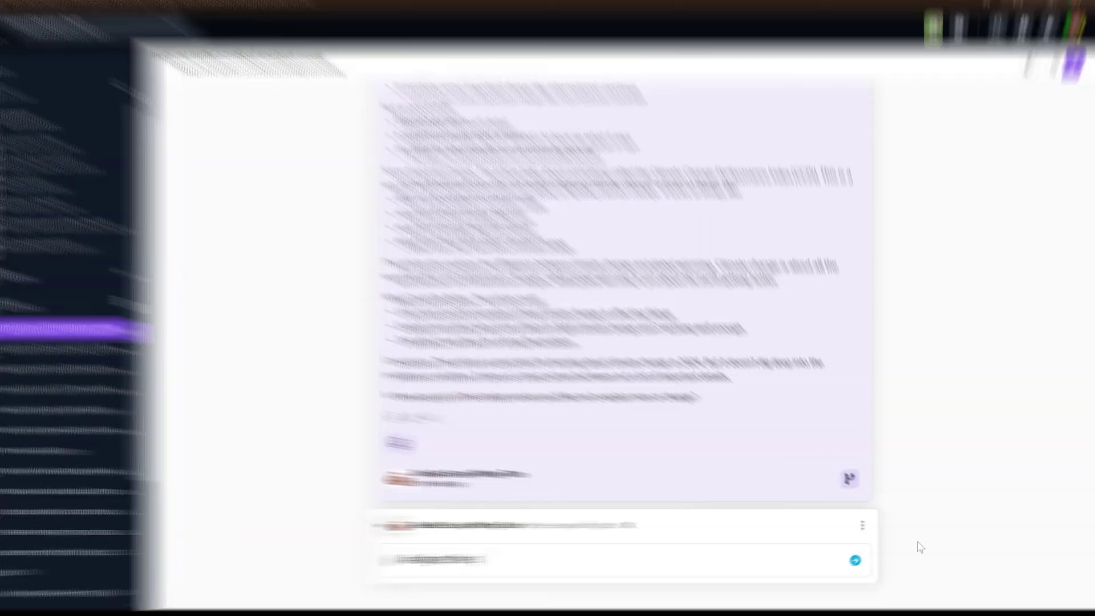
Ask the tutor to analyze the attached essays' style and tone as bullet-point findings
text(Analyze the style and tone of the essays I've attached to the chat. Output your findings in bullet points)
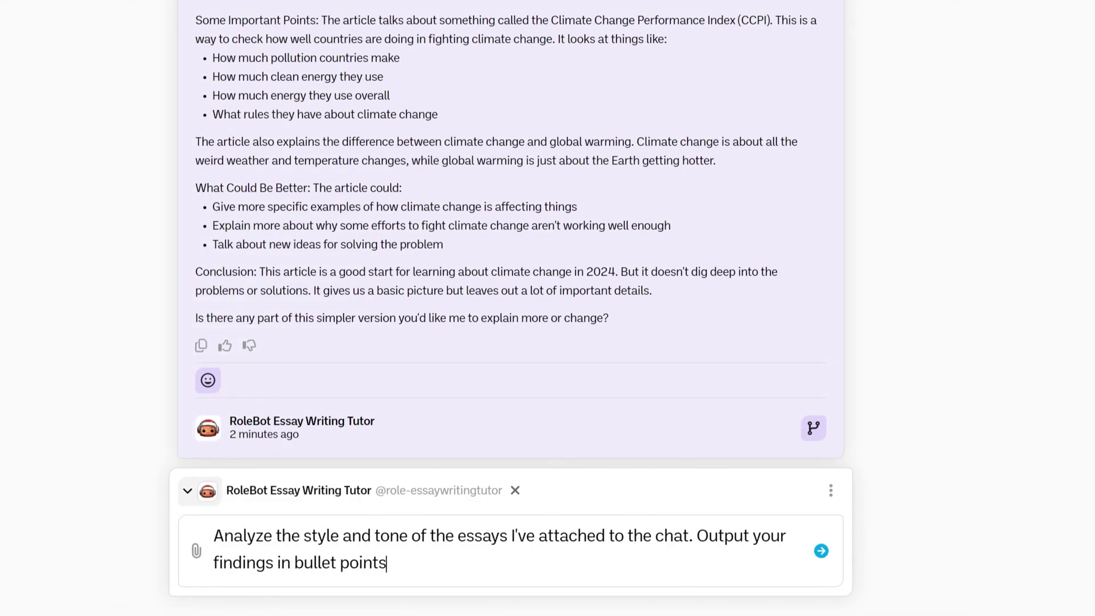
key(Return)
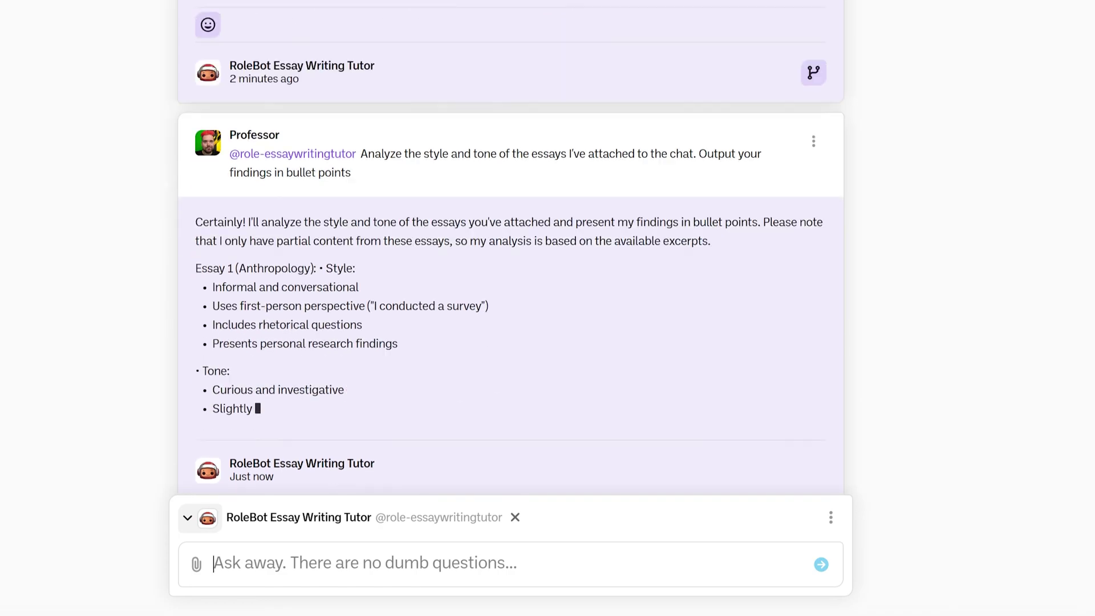
scroll(511, 245, up, 6)
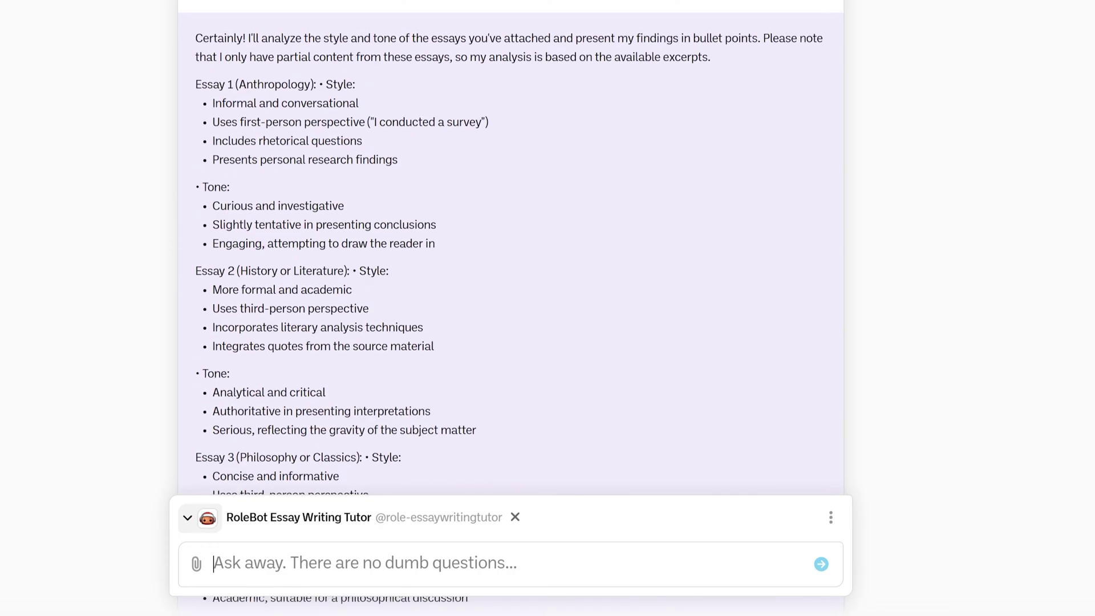
Request a rewrite of the critical analysis essay in the third essay's tone and style
scroll(510, 245, down, 6)
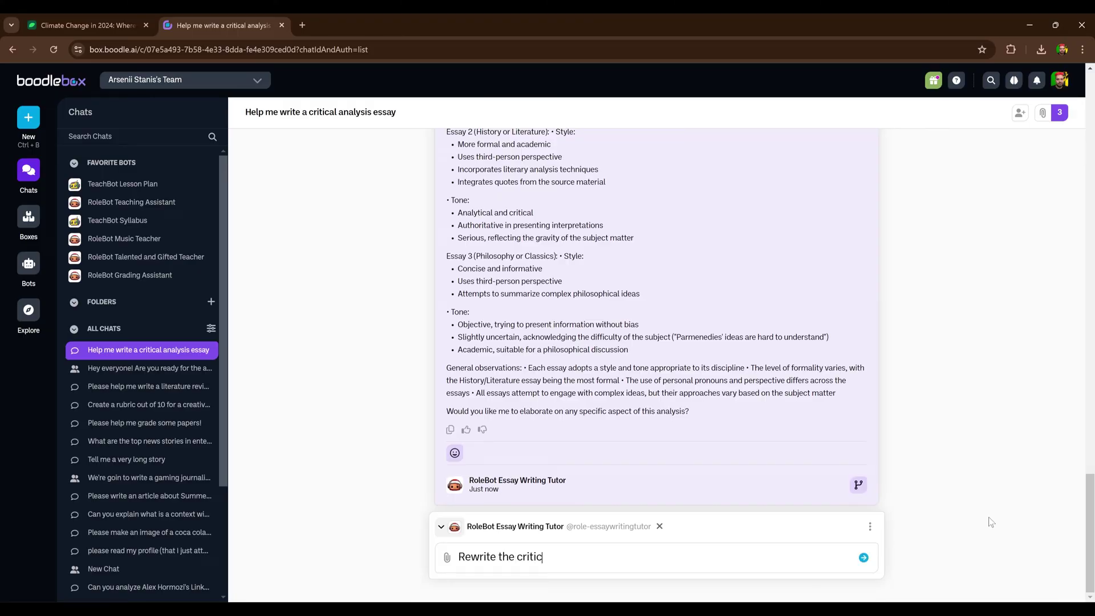
text(al analysis essay to fi)
text(t the tone and style of the third essay that you summarized in the bullet points)
key(Return)
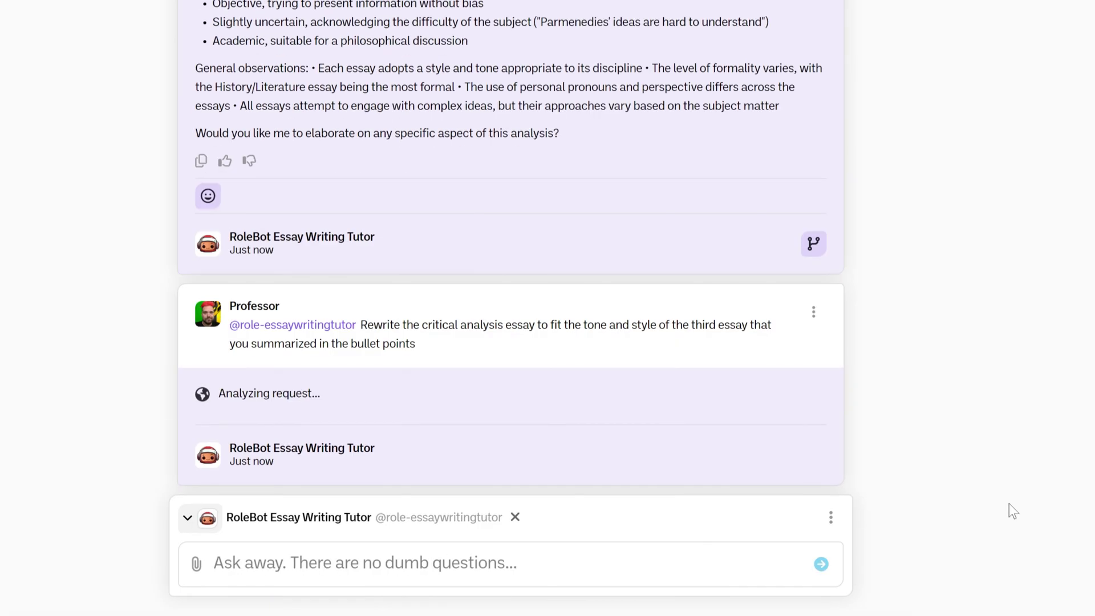